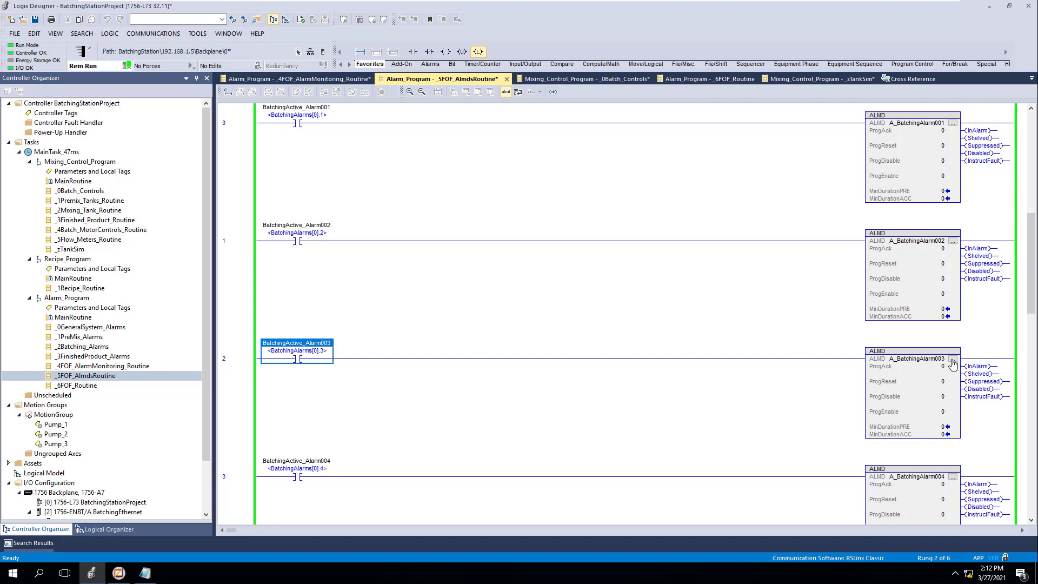
Enable Acknowledgement Required on ALMD alarm A_BatchingAlarm003 and apply it
left_click(952, 360)
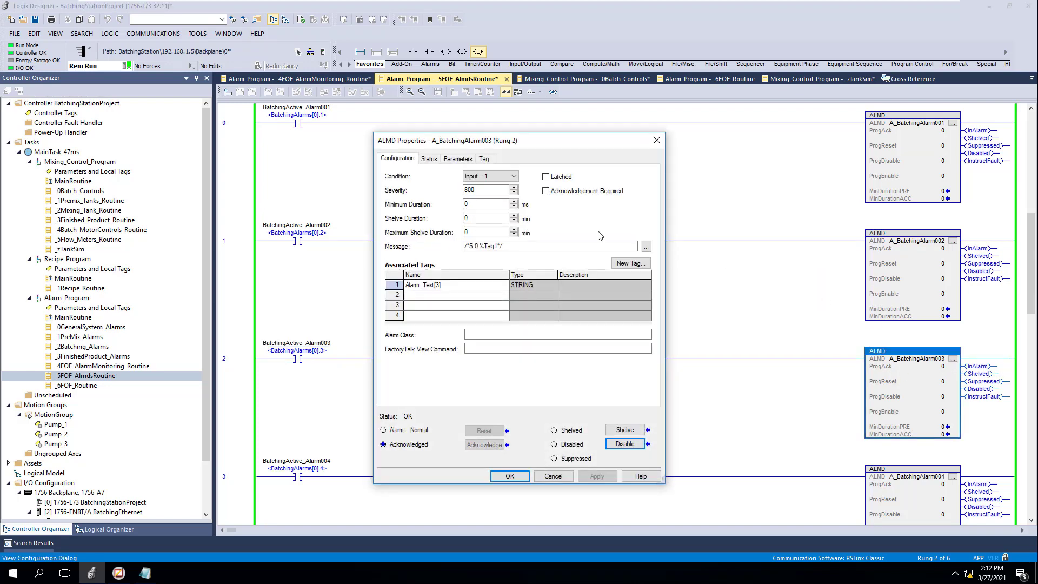
left_click(546, 190)
left_click(597, 476)
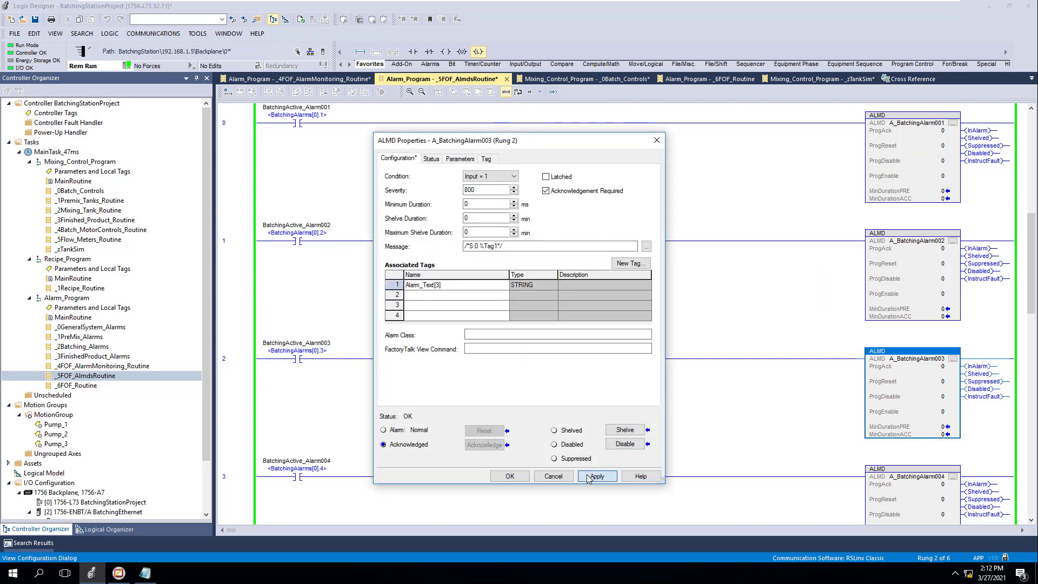
left_click(510, 476)
key("Left")
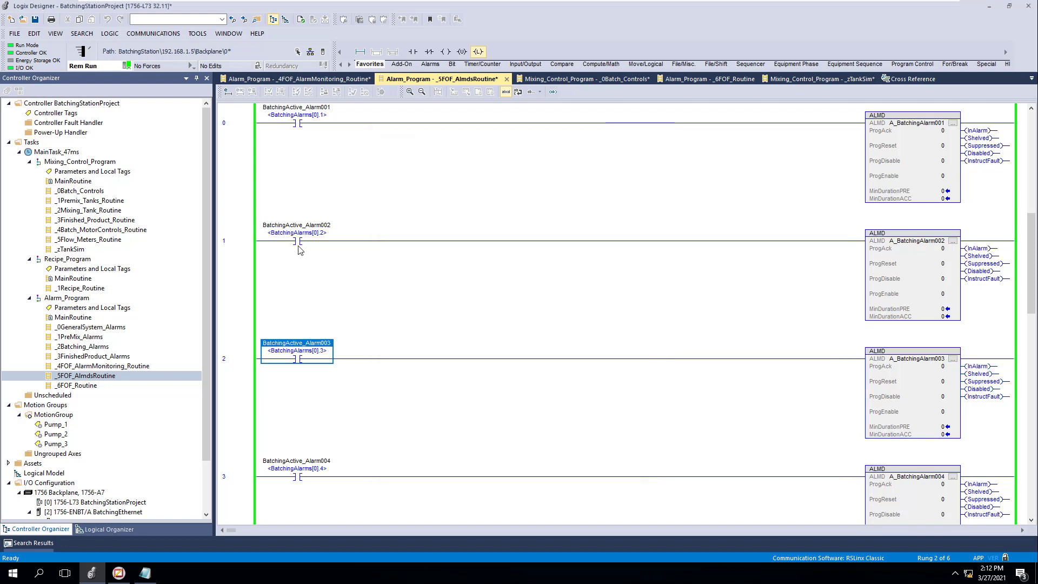
Select the Header display's AlarmEventSummary1 object in FactoryTalk View Studio
left_click(119, 566)
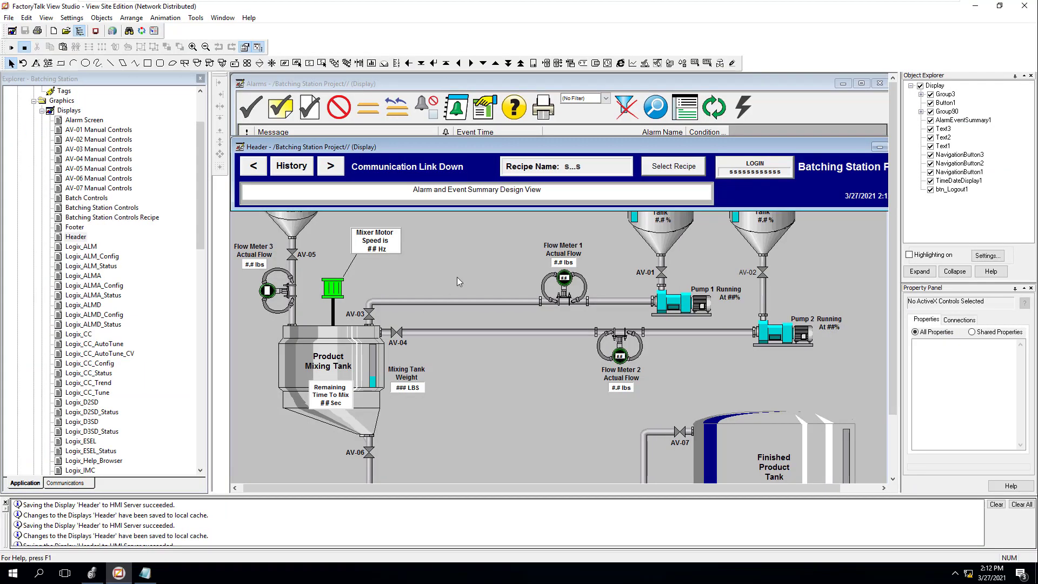
left_click_drag(621, 147, 618, 124)
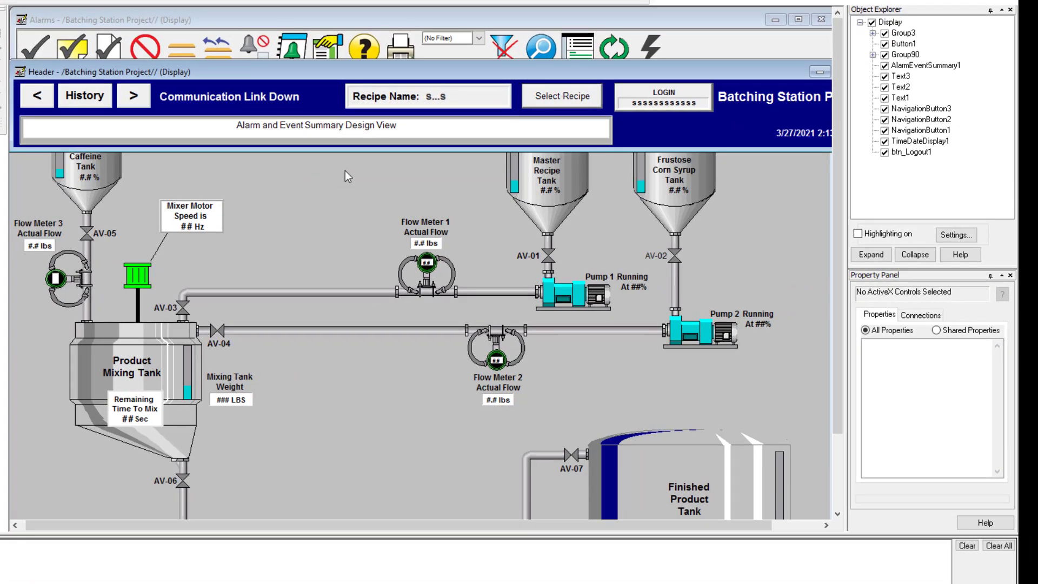
left_click(481, 132)
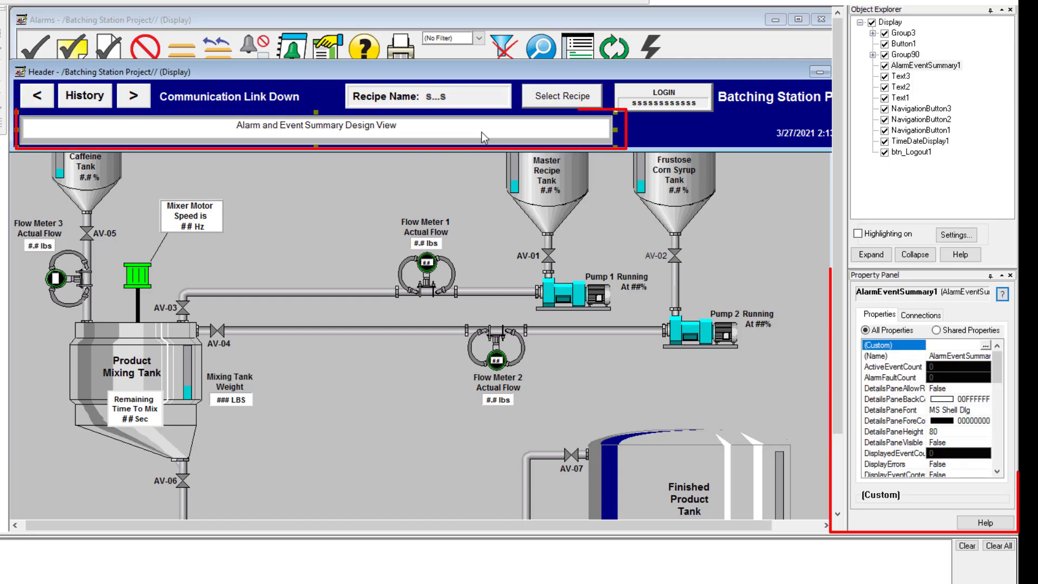
right_click(481, 132)
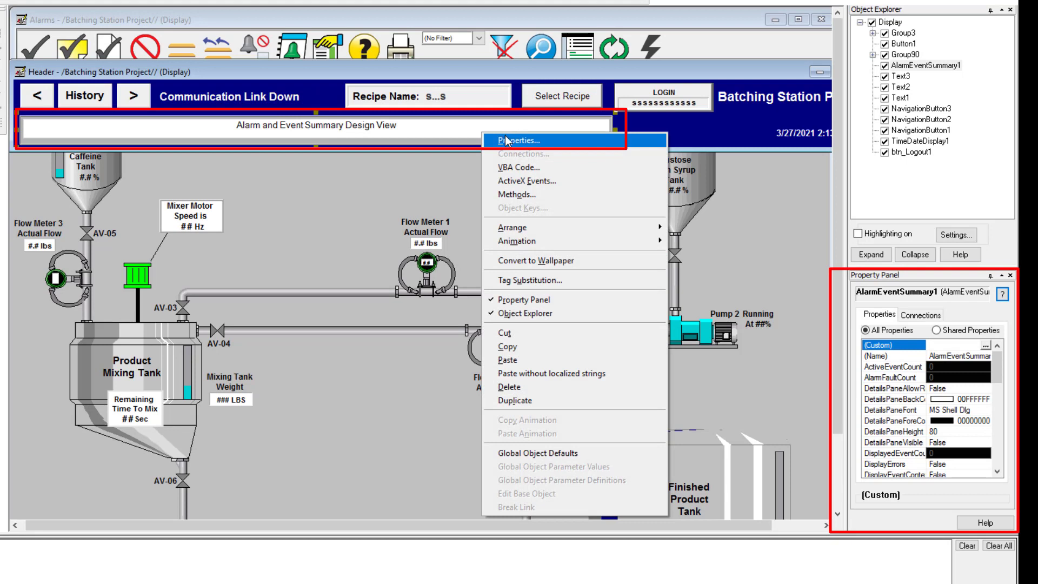
left_click(479, 127)
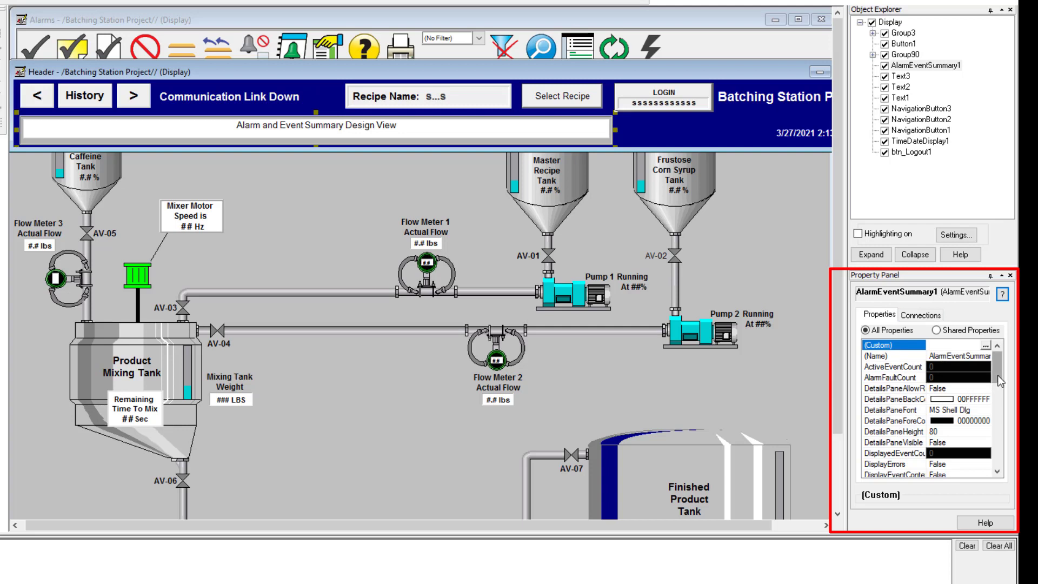
Set AlarmEventSummary1's ExposeToVBA property to VBA Control and save the Header display
left_click_drag(1000, 377, 1001, 389)
left_click(981, 431)
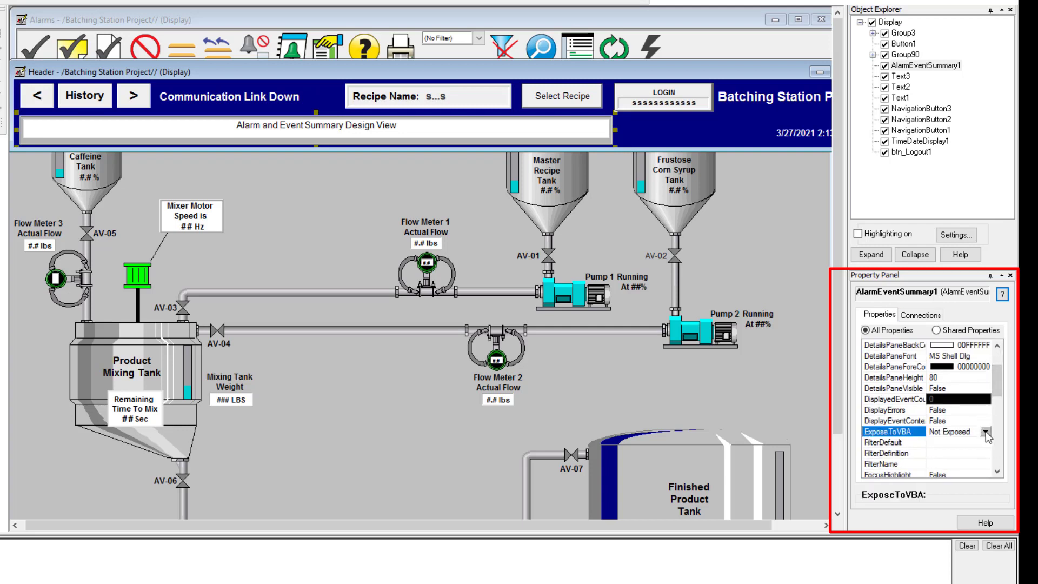
left_click(986, 432)
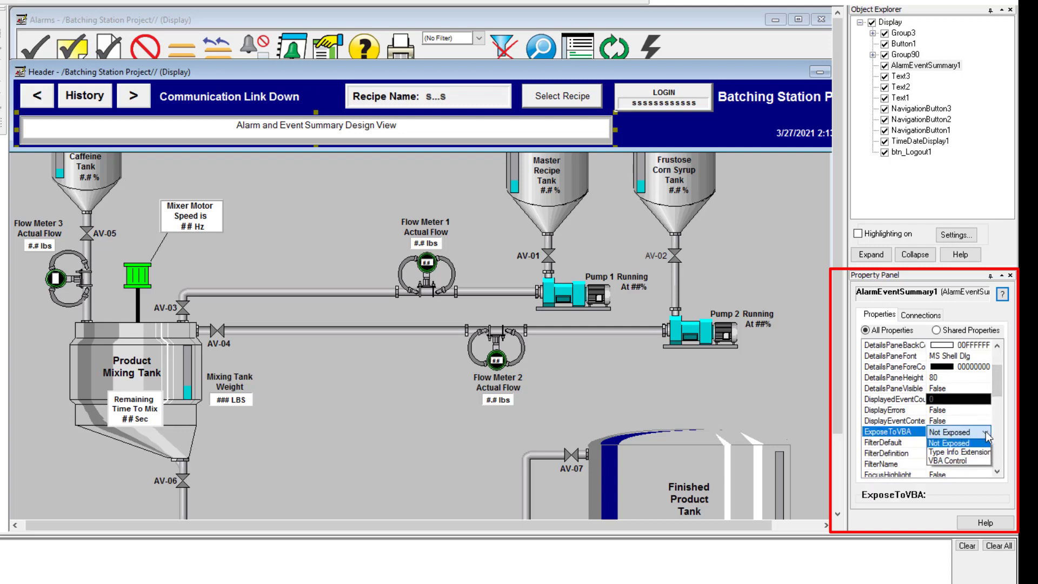
left_click(975, 463)
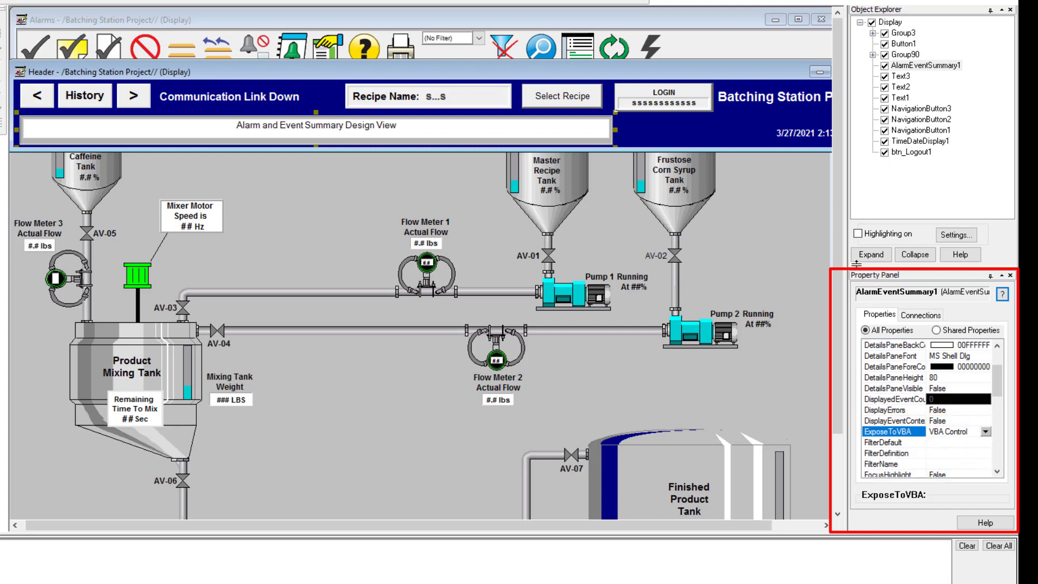
left_click(686, 131)
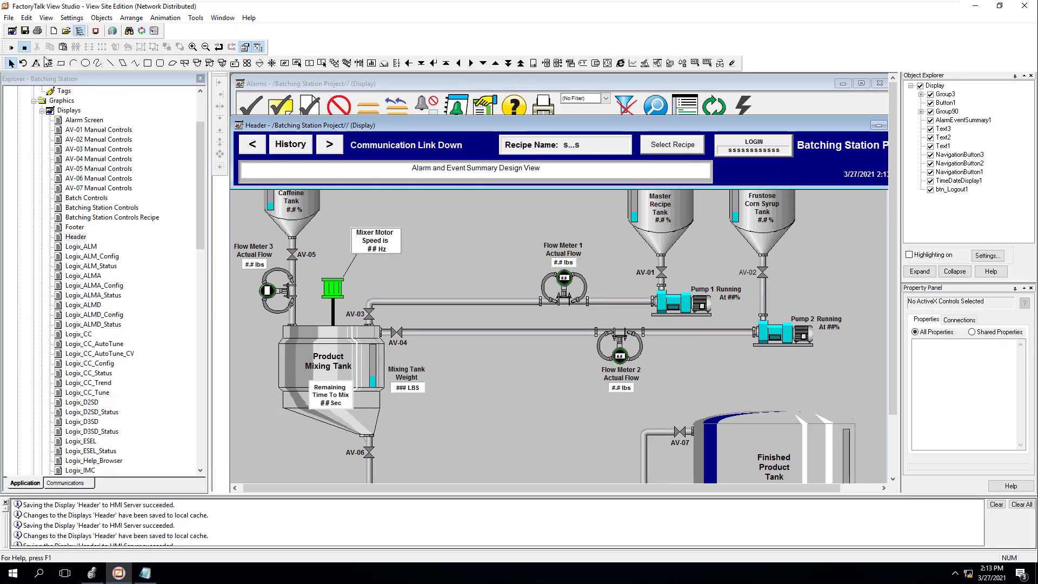
left_click(26, 31)
left_click(12, 48)
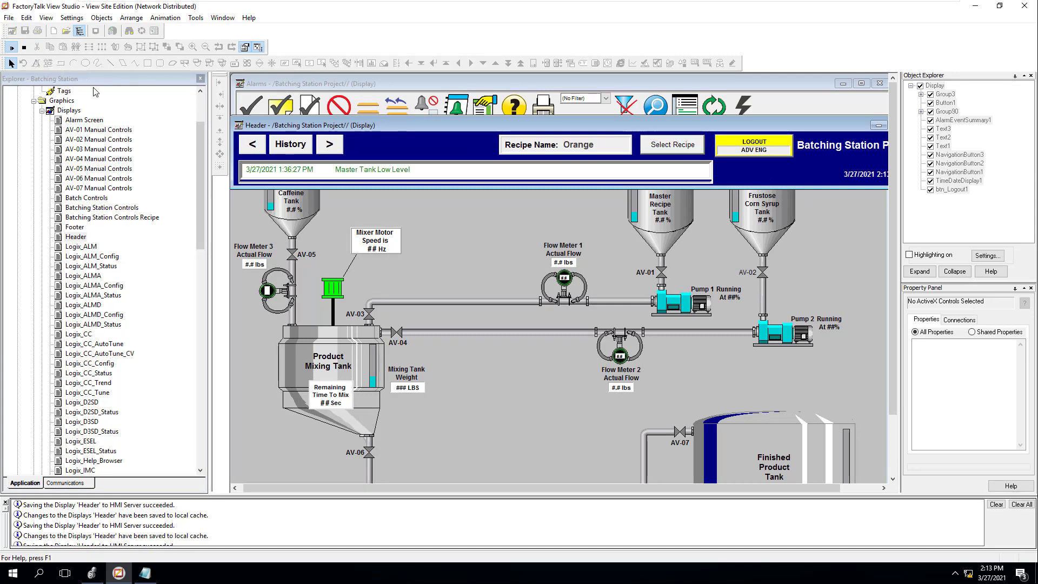
left_click(24, 48)
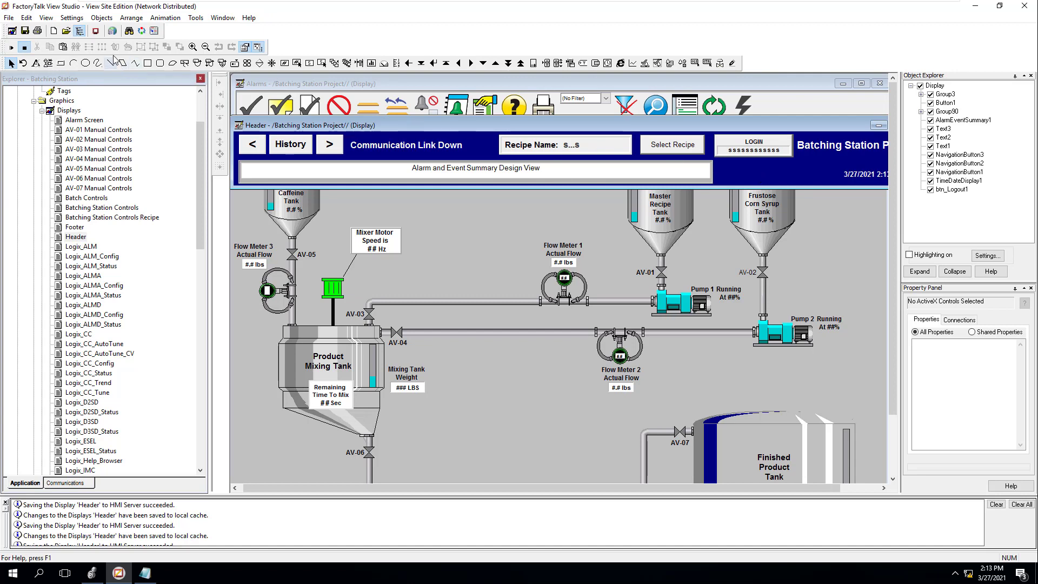
Draw a standard push button on the Header display just below the LOGIN box
left_click(72, 18)
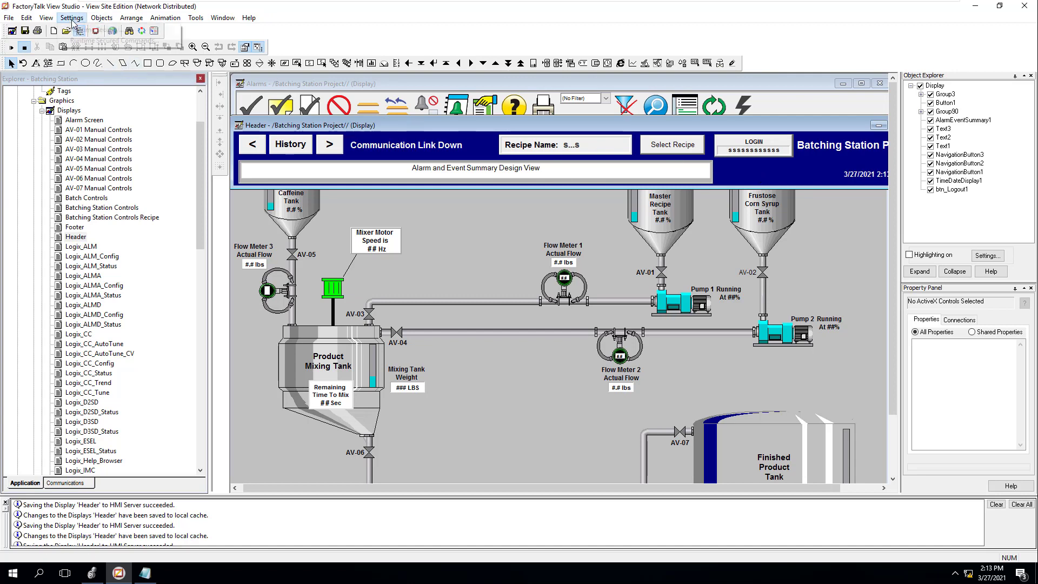
mouse_move(97, 21)
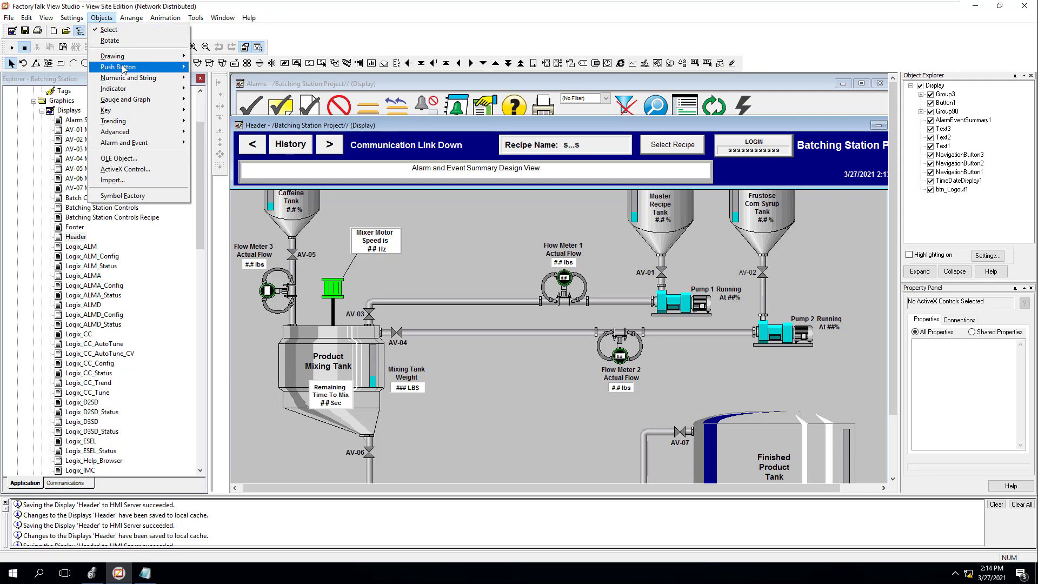
mouse_move(123, 68)
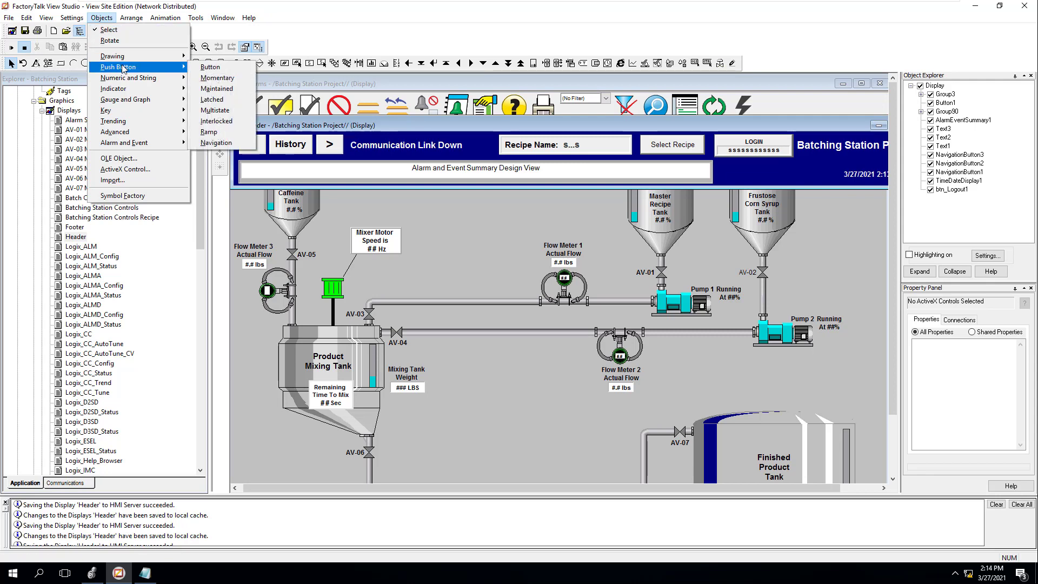
left_click(218, 71)
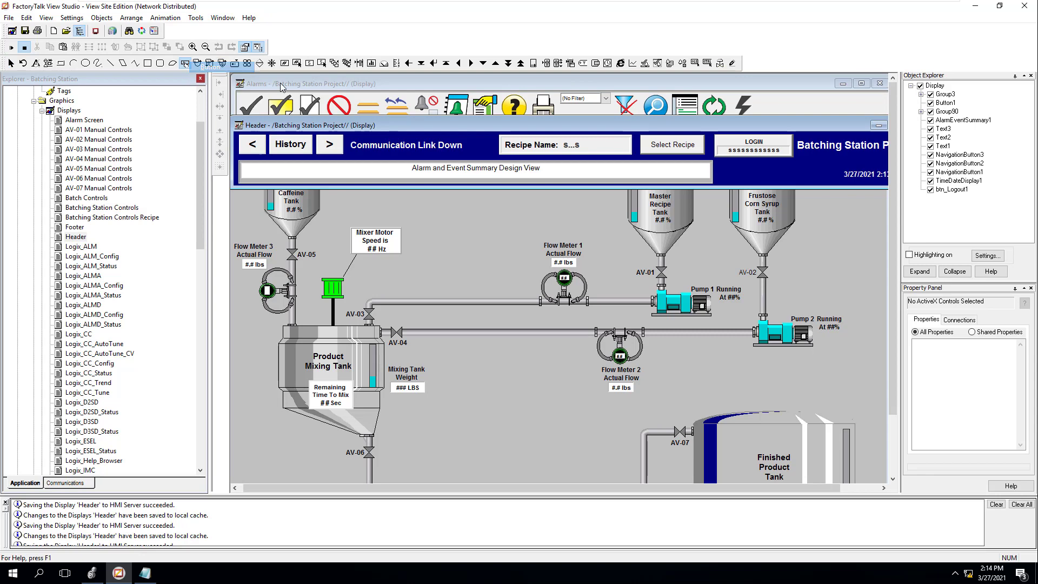
left_click_drag(721, 175, 773, 183)
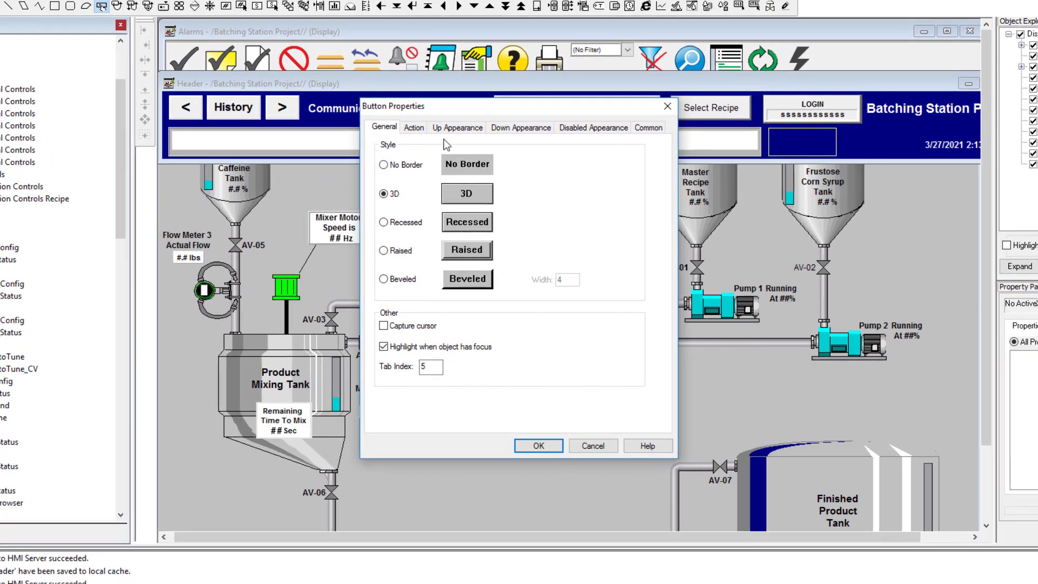
Name the new button AckButtonVBA and give it the caption 'Ack Button'
left_click(651, 128)
left_click_drag(440, 240, 377, 243)
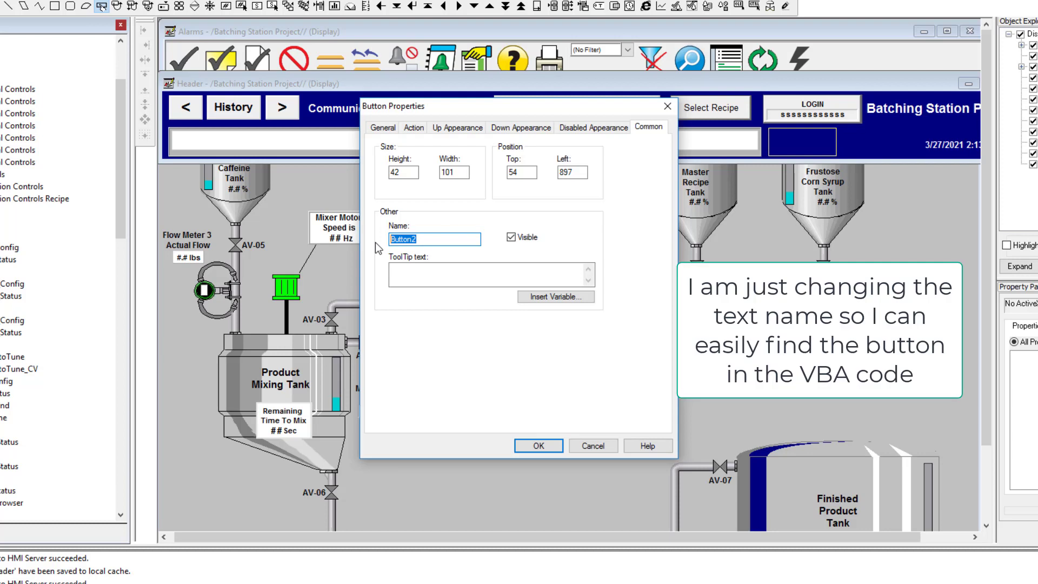
type("AckButton")
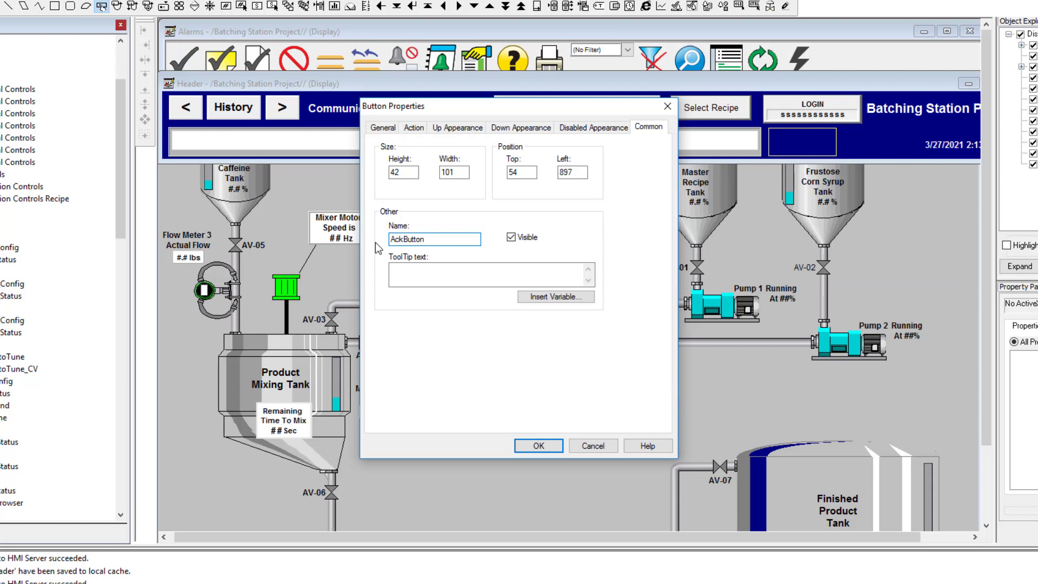
type("VBA")
left_click(451, 128)
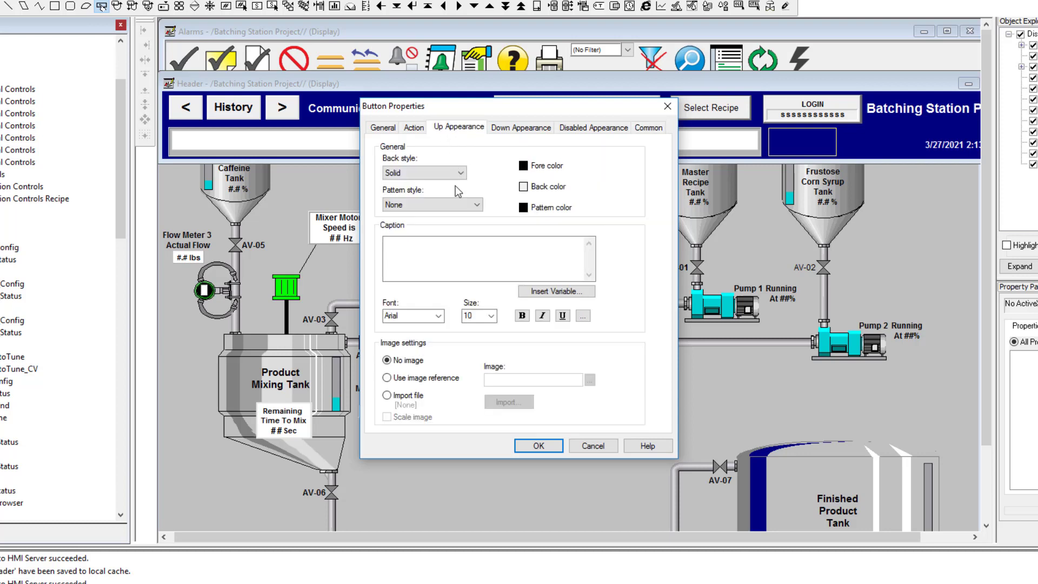
left_click(459, 245)
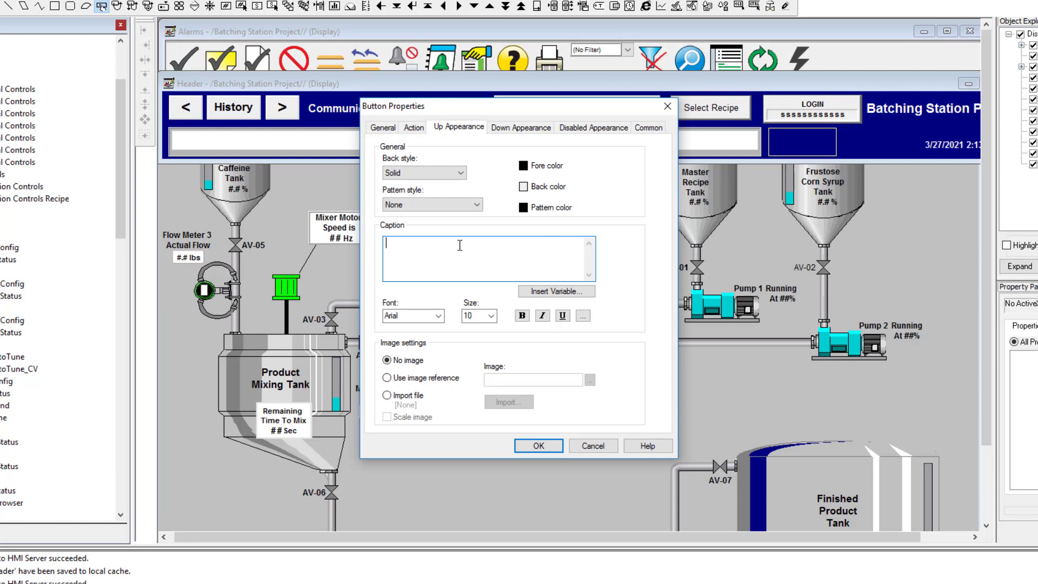
type("Ack But")
key("BackSpace")
key("BackSpace")
type("t")
key("BackSpace")
type("utton")
Confirm the AckButtonVBA name, close Button Properties, and open the button's VBA code
left_click(648, 128)
double_click(468, 238)
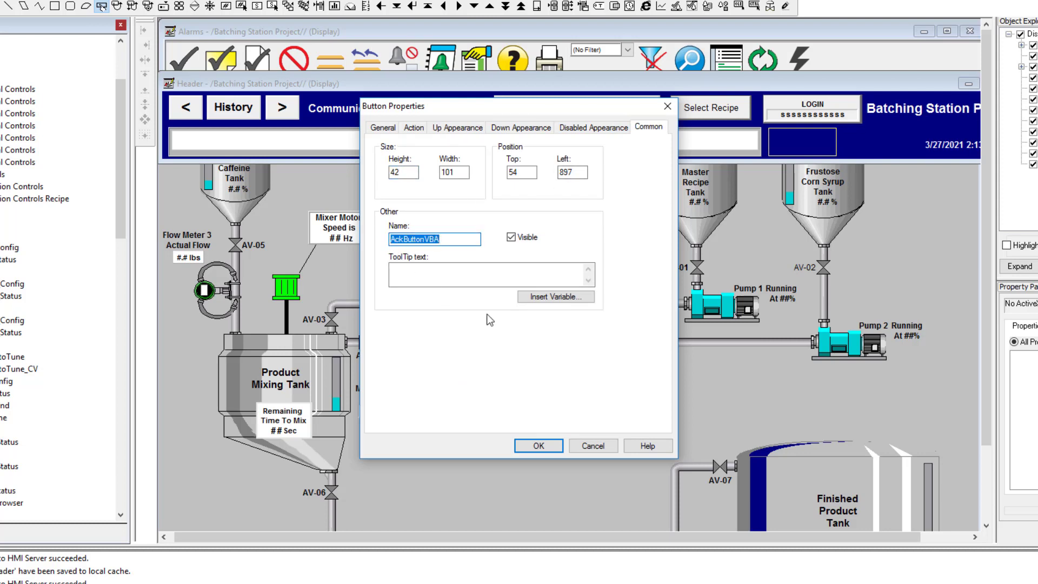
left_click(539, 445)
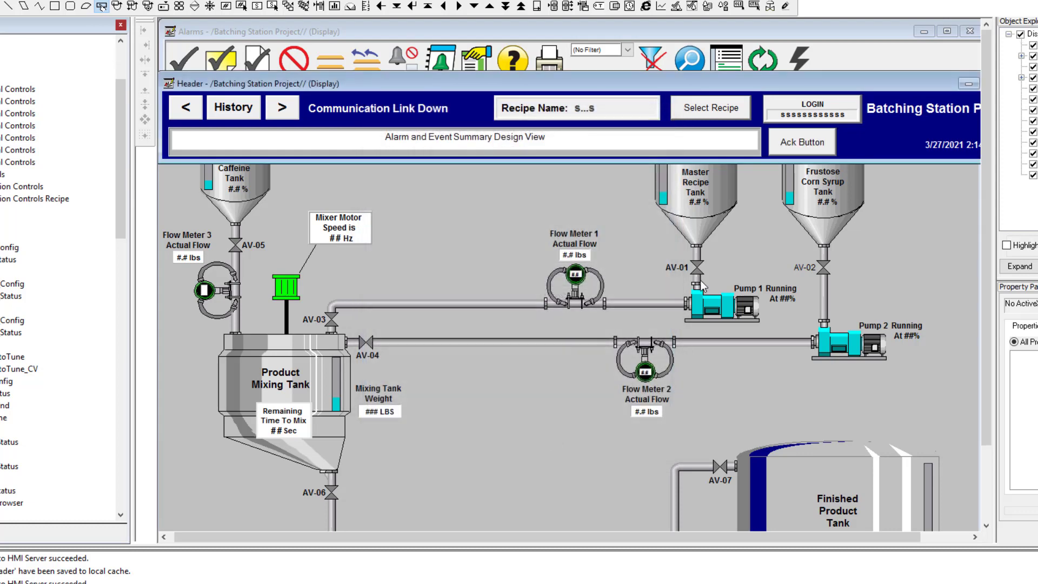
right_click(820, 149)
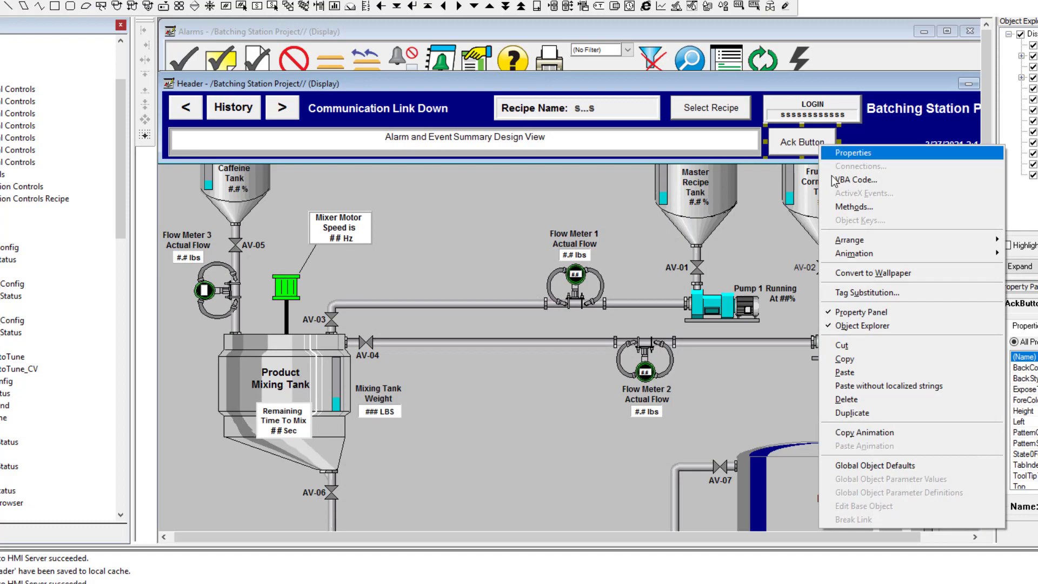
left_click(835, 179)
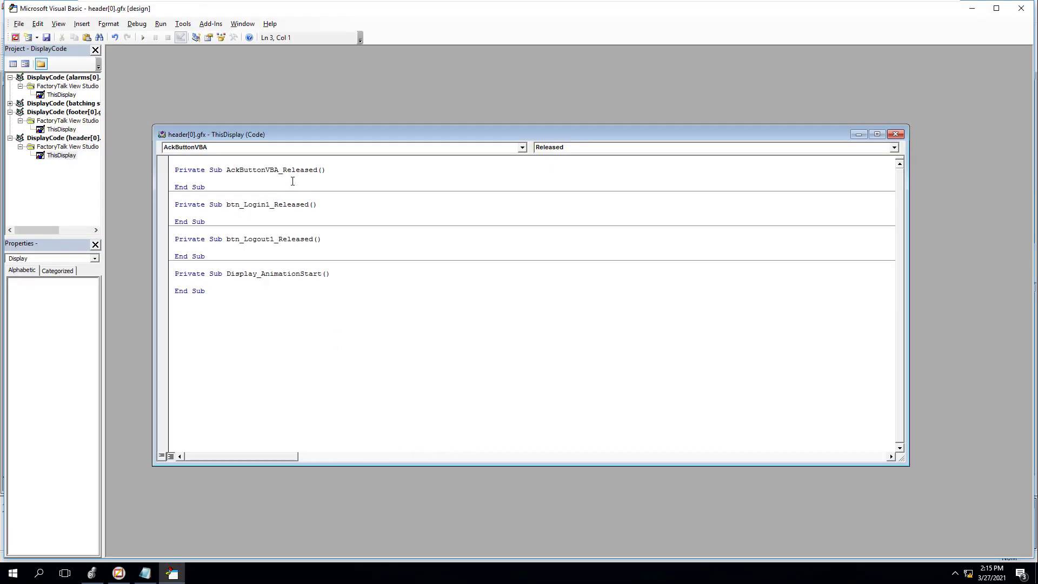
Add the line Me.AlarmEventSummary1.AckAll inside the AckButtonVBA_Released sub
left_click(284, 170)
left_click_drag(328, 172, 174, 170)
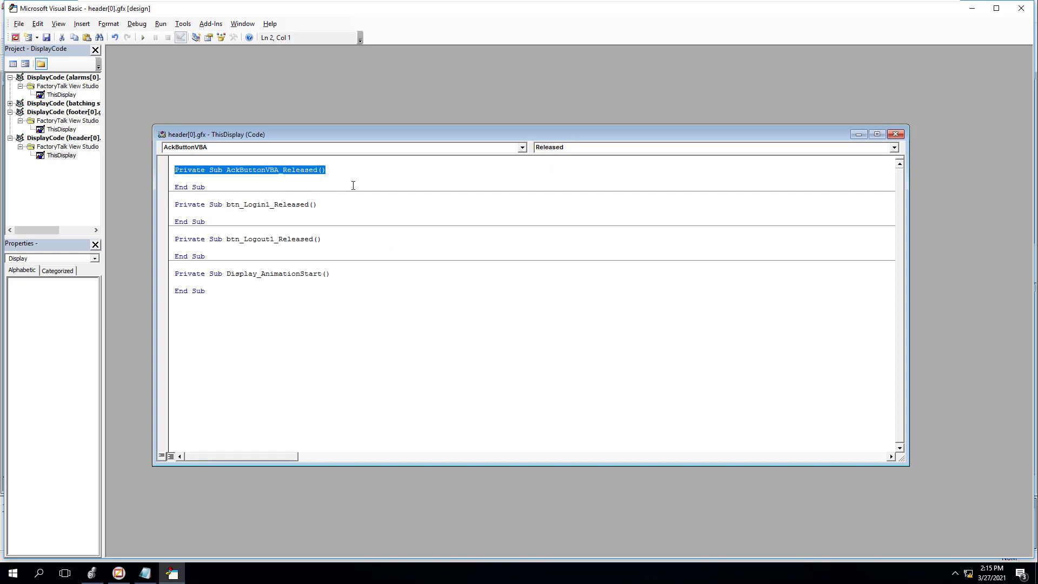
left_click(340, 169)
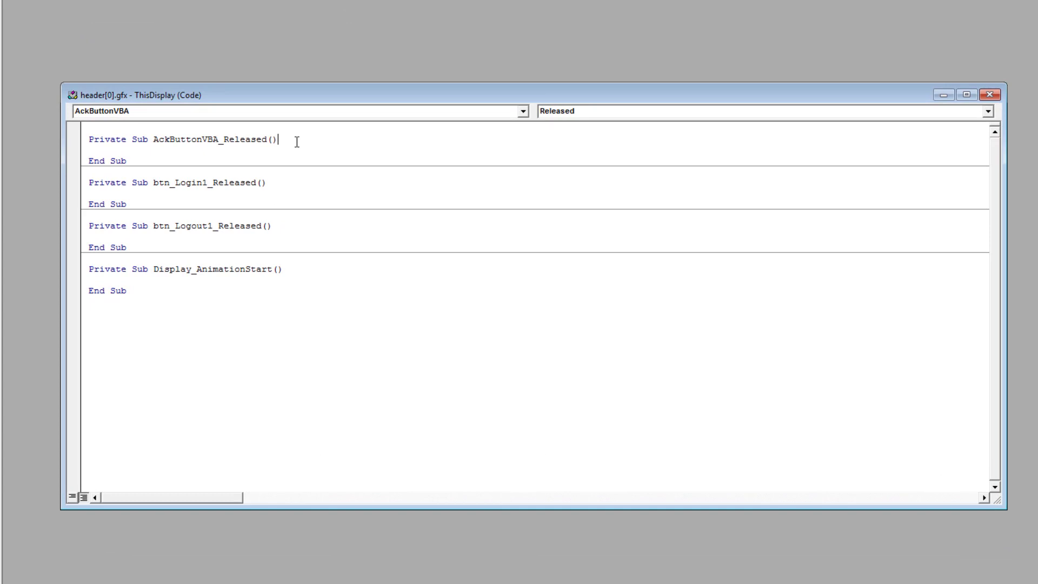
key("Return")
key("Return")
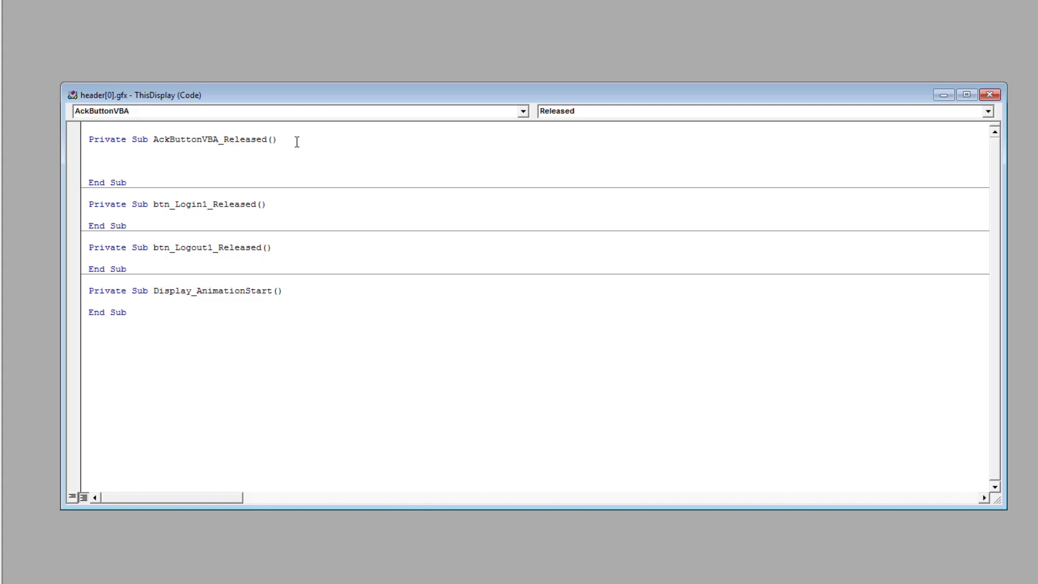
type("Me")
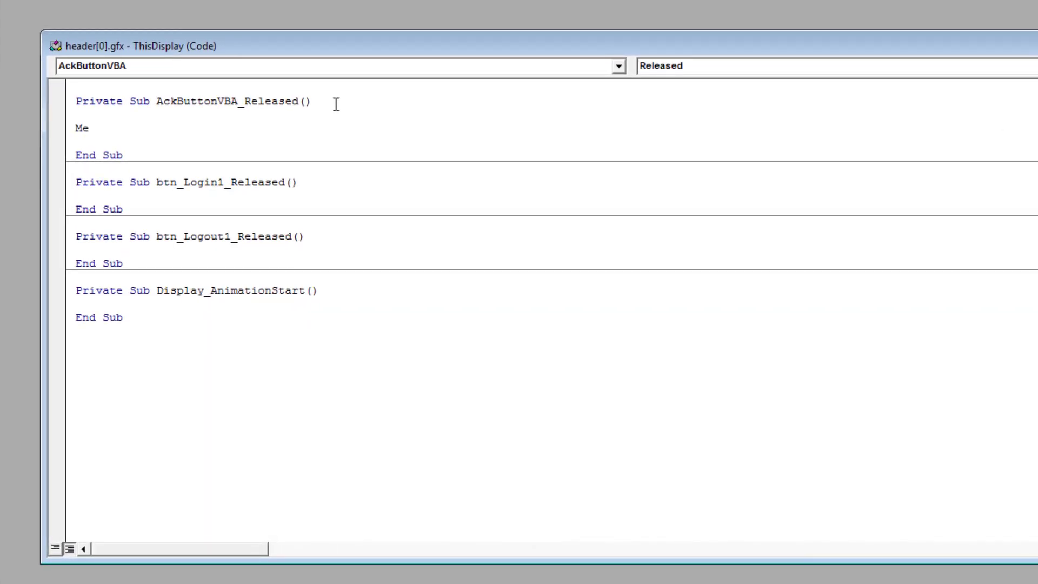
type(".")
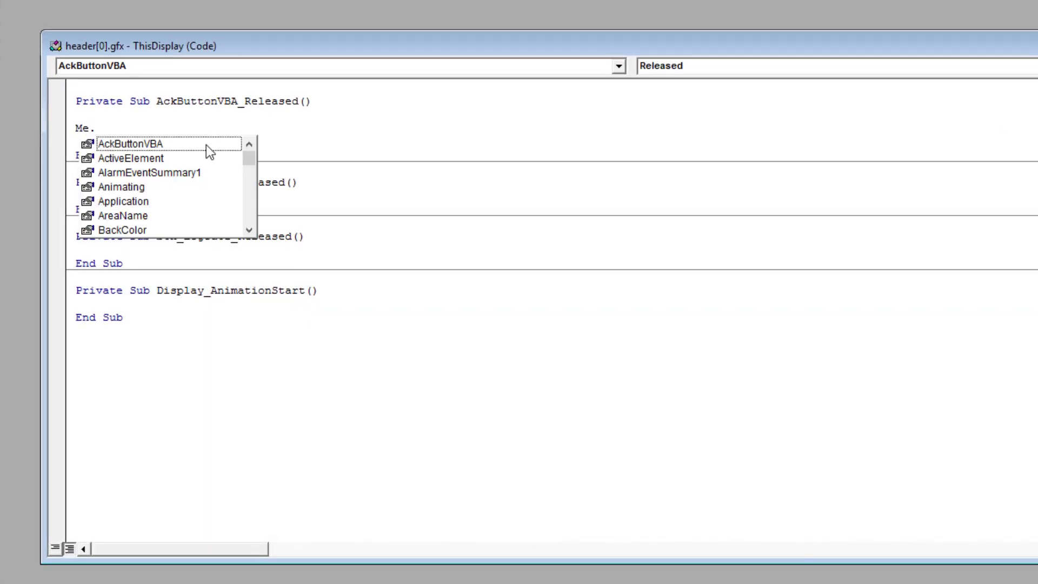
double_click(115, 172)
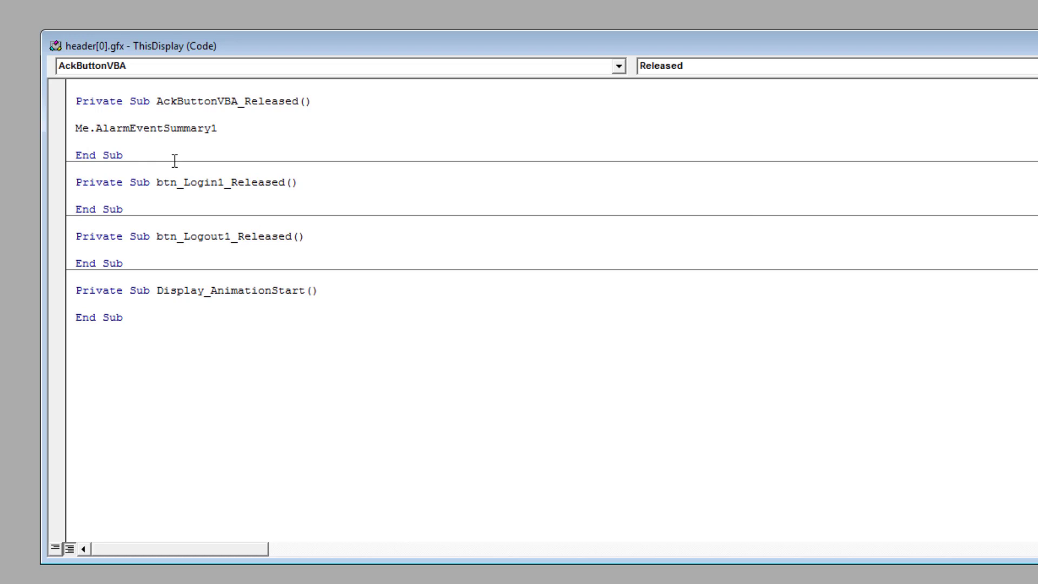
type(".")
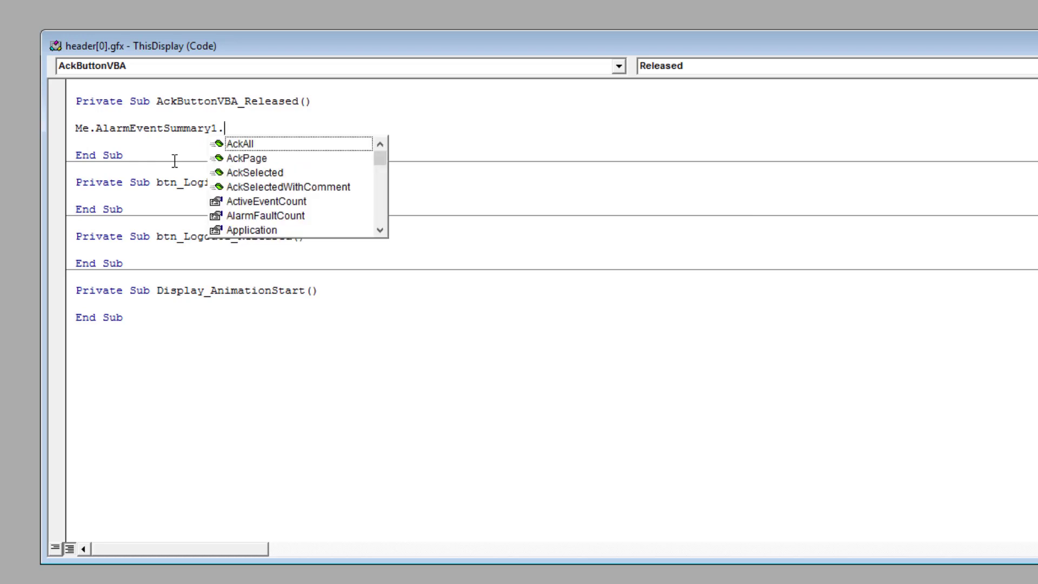
left_click(241, 145)
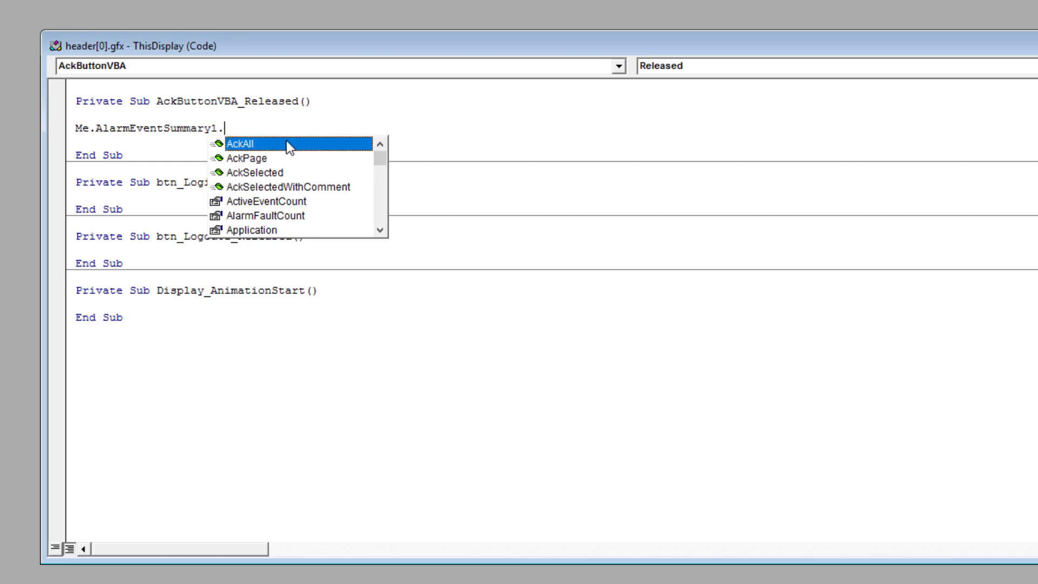
double_click(267, 145)
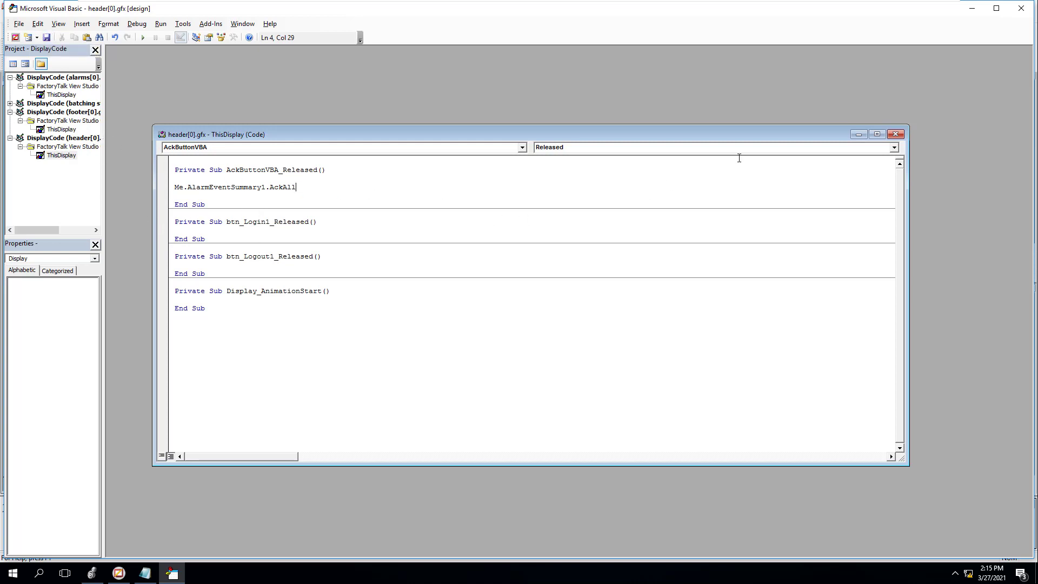
Test-run the Header display, acknowledge the Master Tank Low Level alarm via Ack Button, then resume editing
left_click(1020, 9)
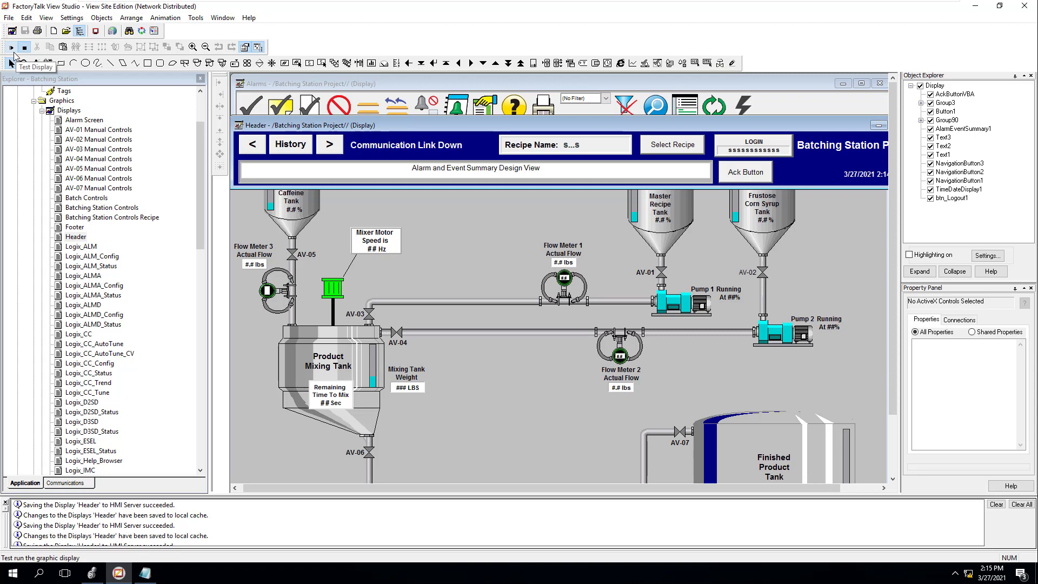
left_click(13, 51)
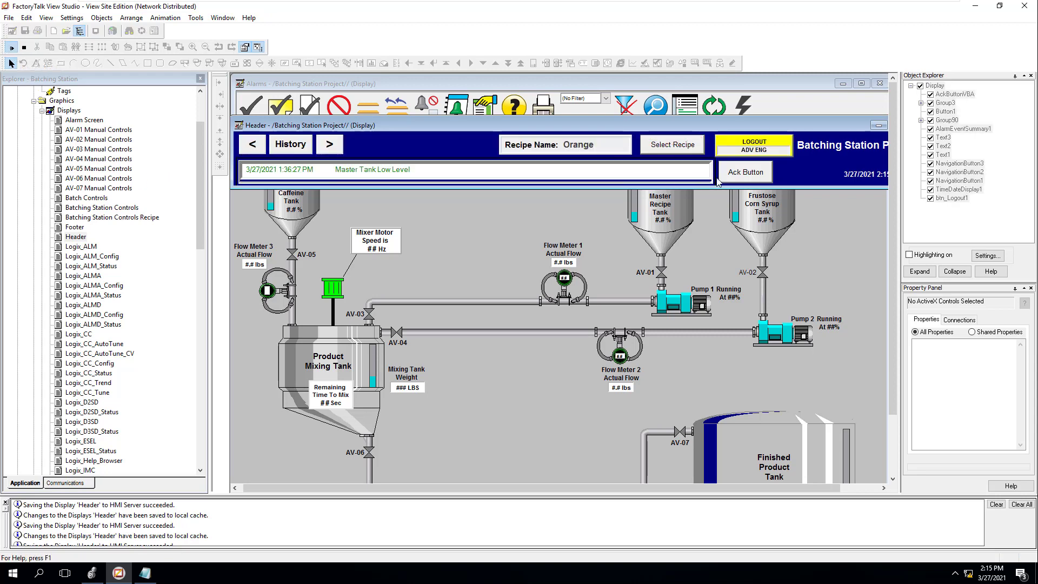
left_click(748, 176)
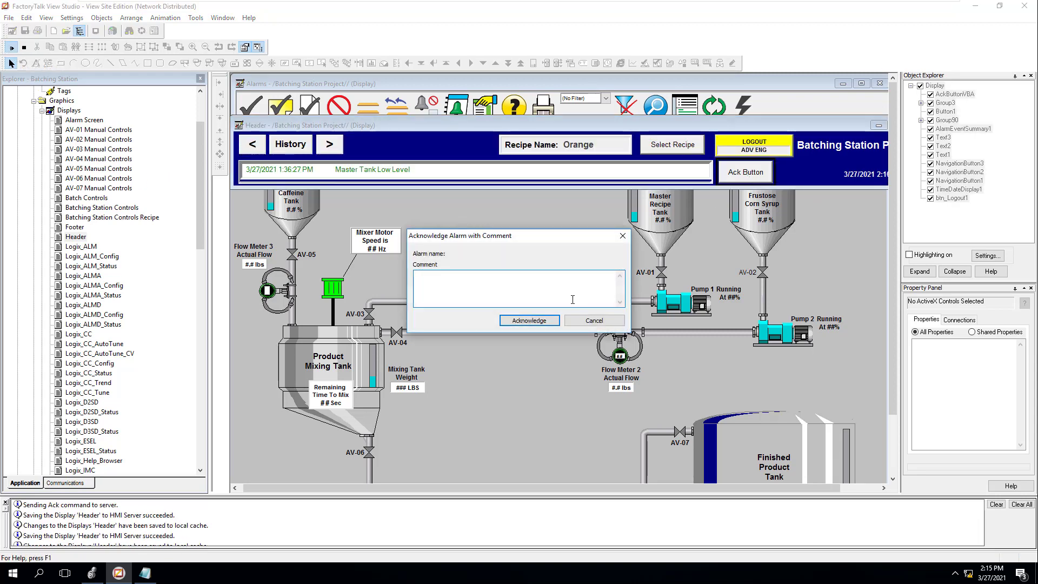
left_click(541, 321)
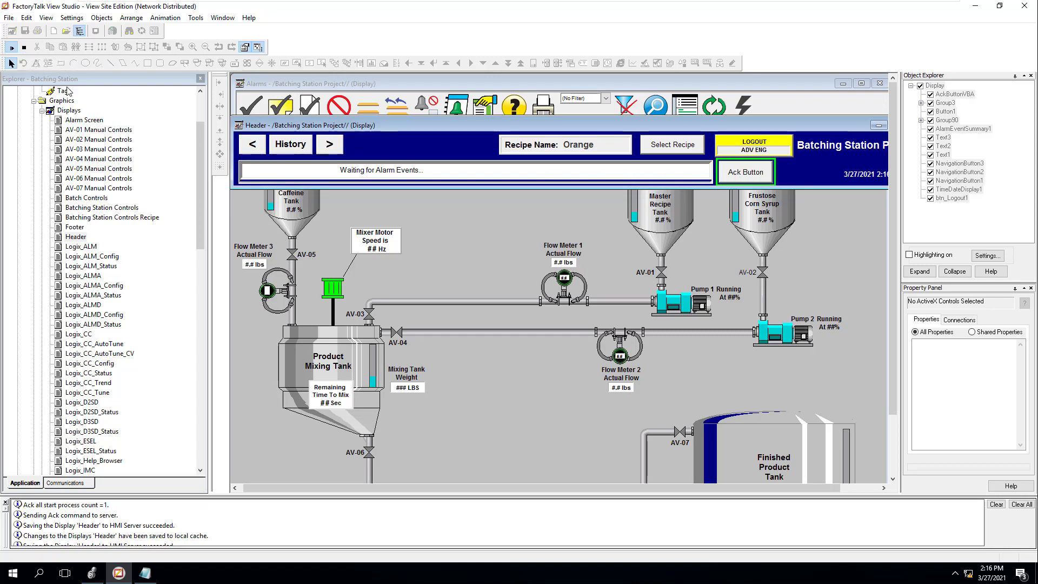
left_click(25, 47)
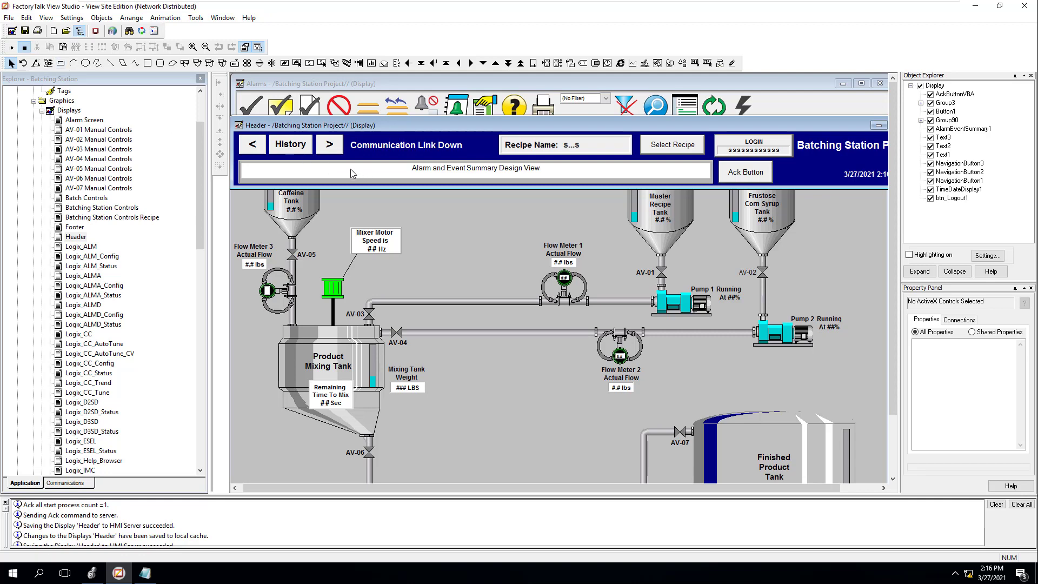
Drag the Ack Button right to Left 933 and save the Header display
left_click(738, 173)
left_click(738, 173)
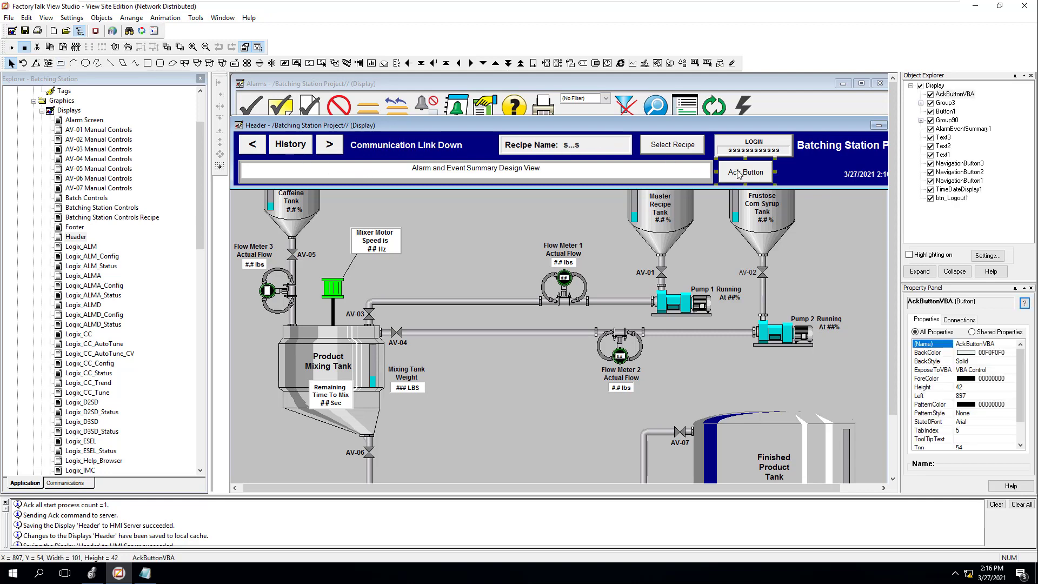
left_click_drag(739, 173, 757, 171)
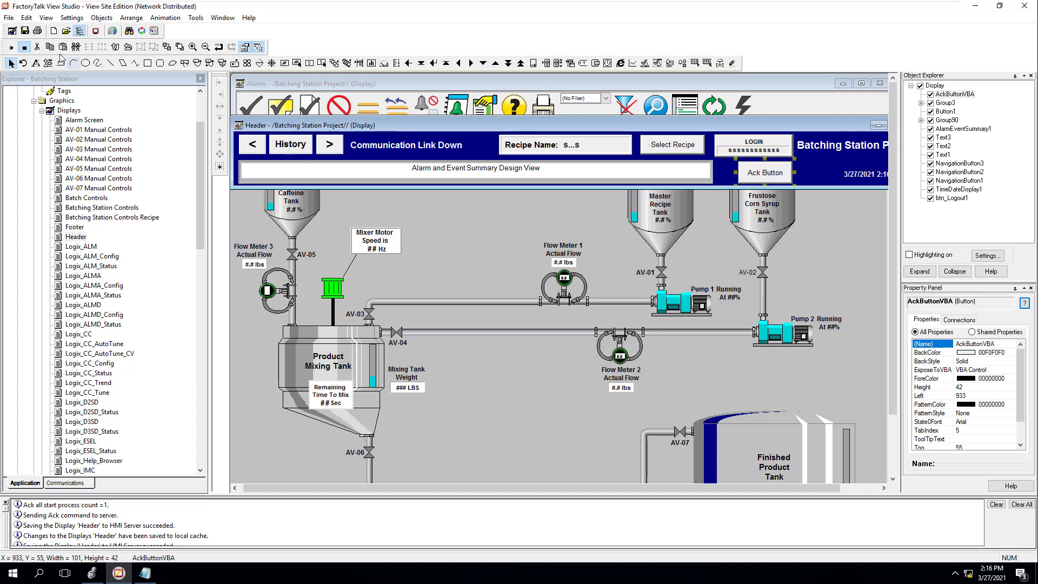
left_click(25, 31)
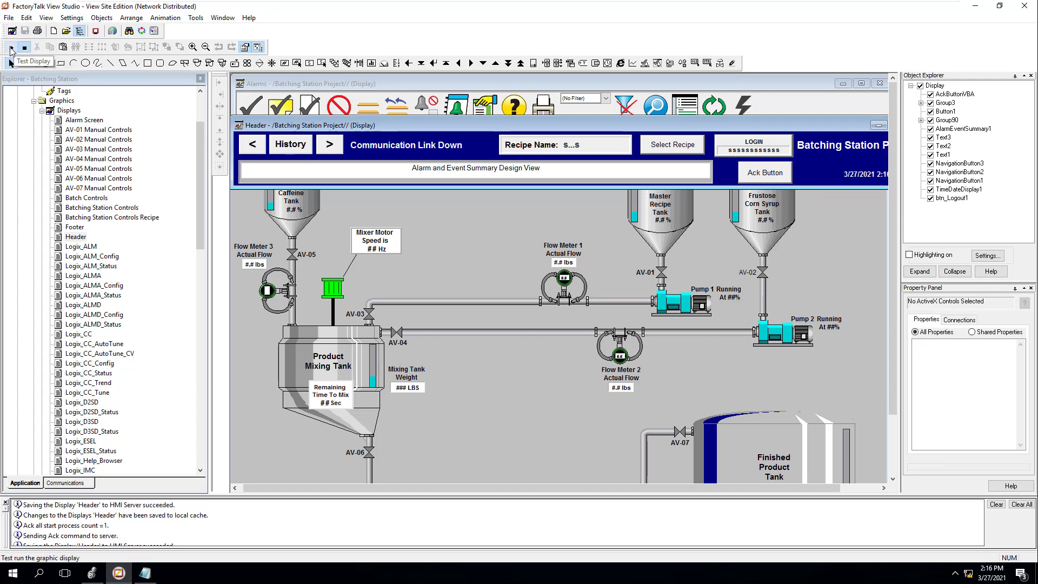